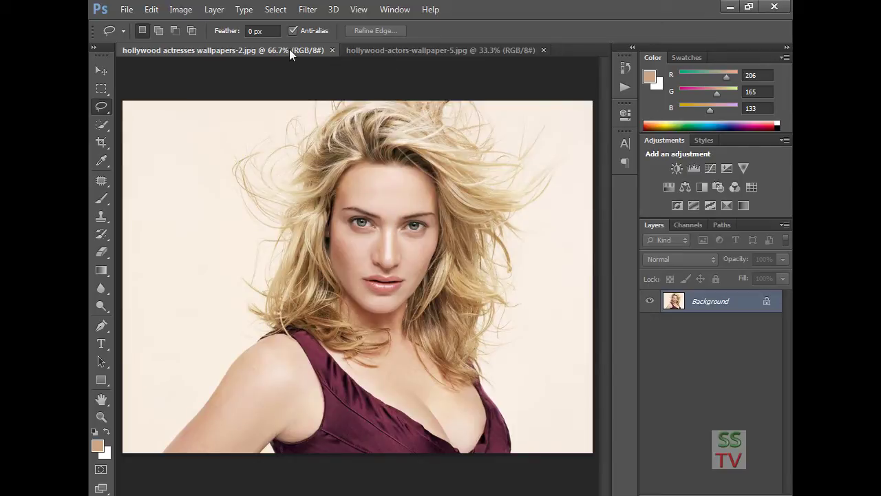
- Lasso the actress's eyes, nose and mouth, then return to the actor photo
click(379, 51)
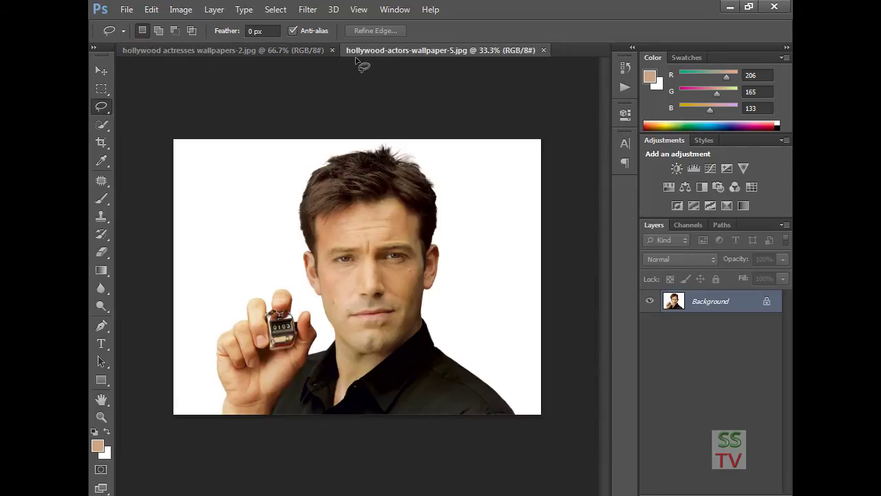
click(289, 51)
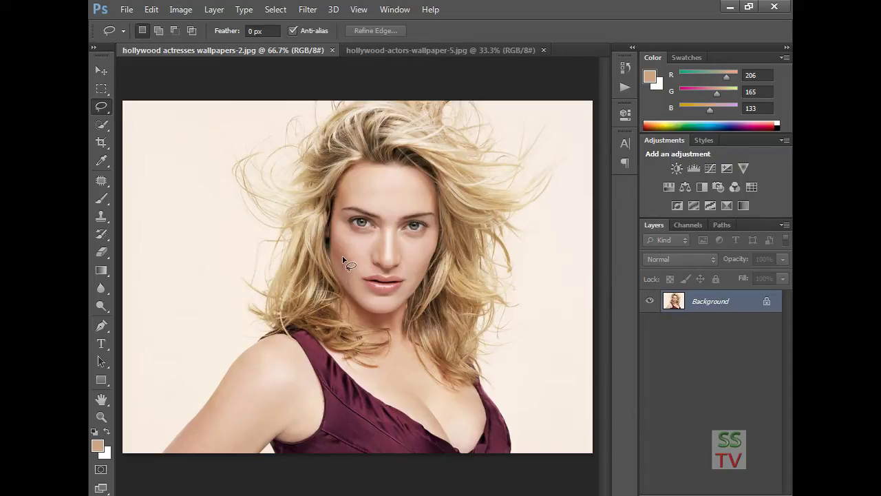
mouse_move(342, 258)
mouse_down()
mouse_move(337, 207)
mouse_move(345, 197)
mouse_move(435, 212)
mouse_move(405, 294)
mouse_move(378, 303)
mouse_move(343, 274)
mouse_up()
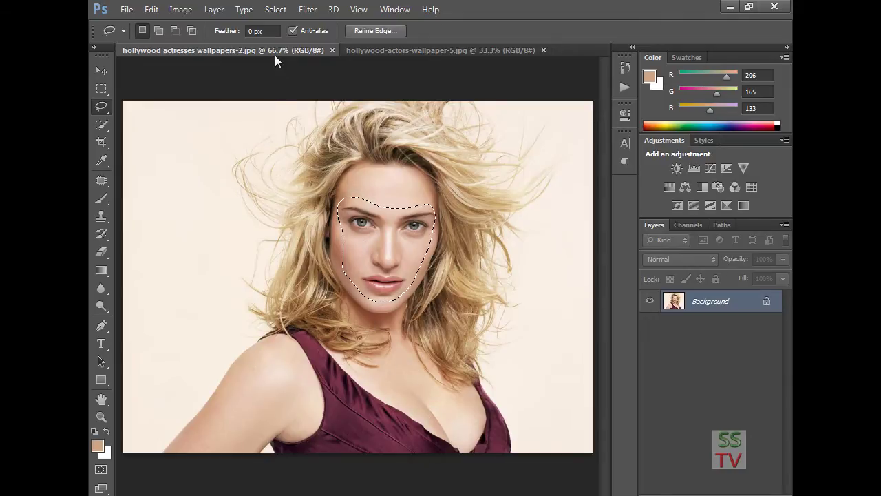
click(372, 50)
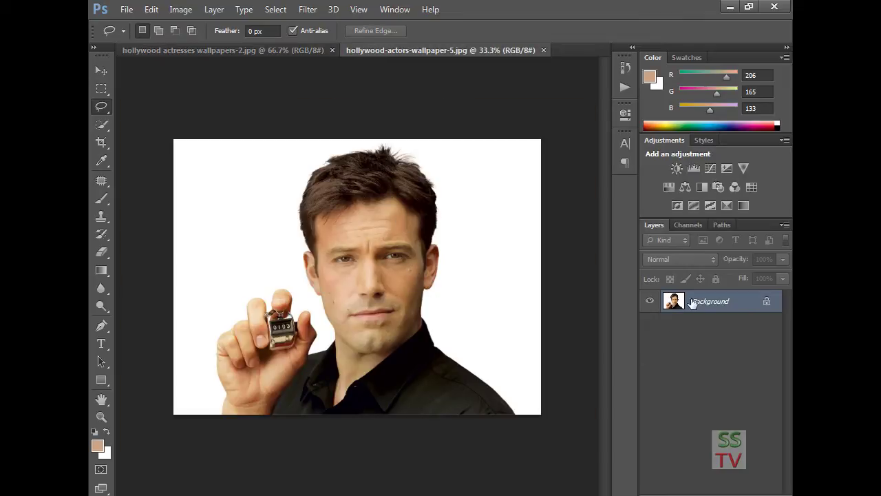
- Drag the face selection into the actor photo as Layer 1 and enlarge it to about 151%
drag(693, 303, 680, 305)
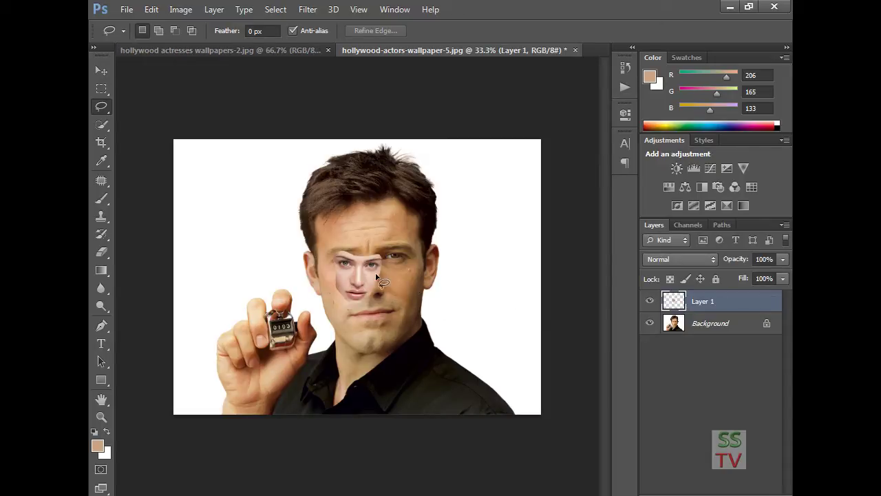
click(100, 73)
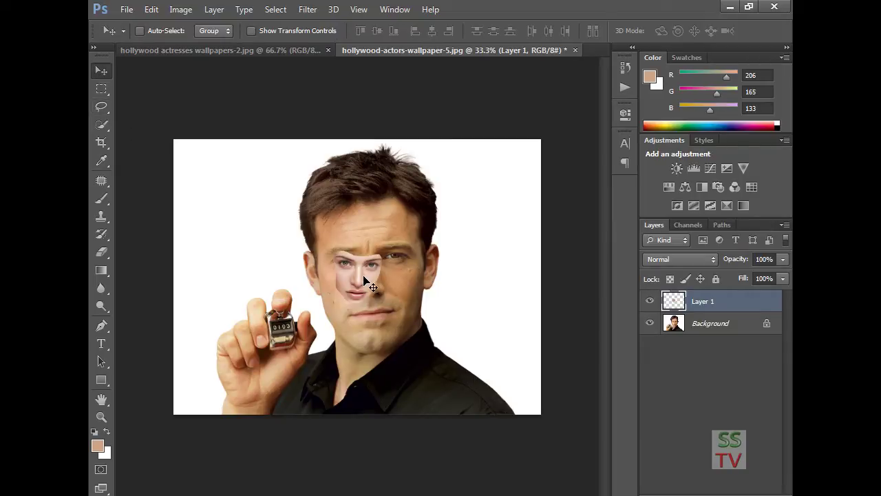
key(ctrl+t)
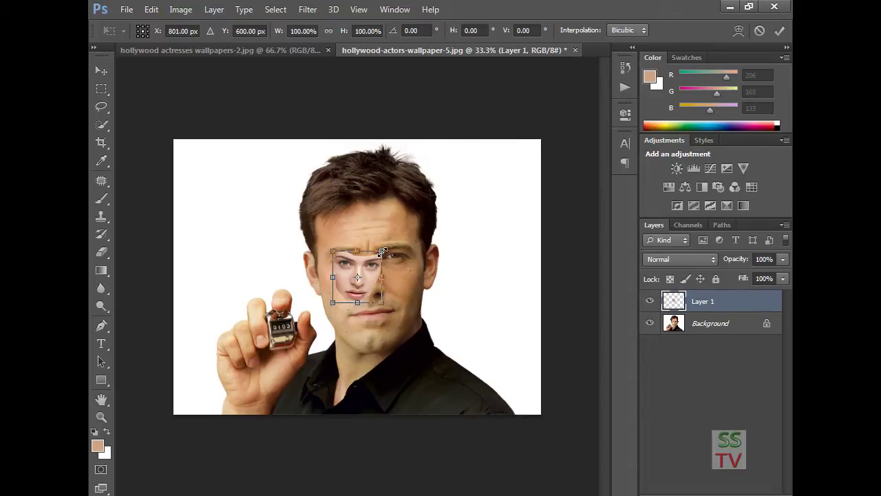
drag(384, 250, 395, 239)
key(Return)
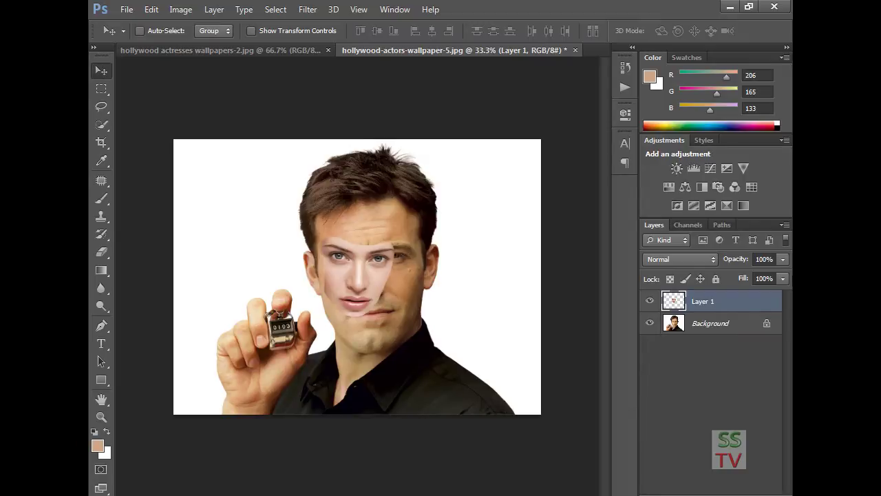
click(783, 260)
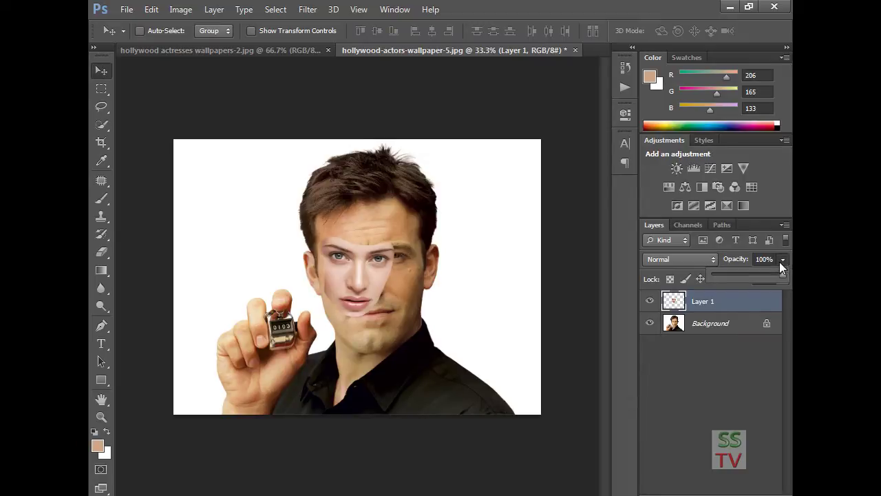
- Set Layer 1 to 50% opacity and move the face patch over the actor's features
click(743, 275)
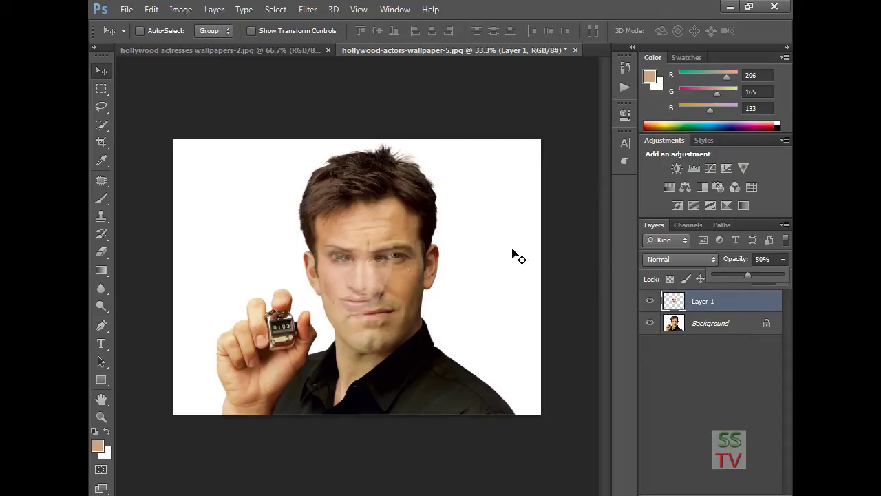
click(357, 278)
drag(357, 278, 405, 273)
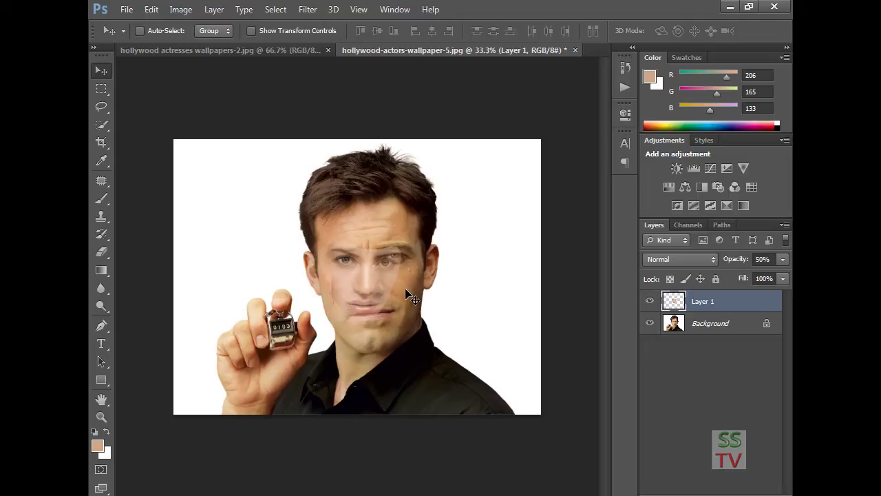
- At 100% zoom, pivot on the left eye, scale the patch to about 124% by 118%, and tilt it -8.6°
key(ctrl+plus)
key(ctrl+plus)
key(ctrl+plus)
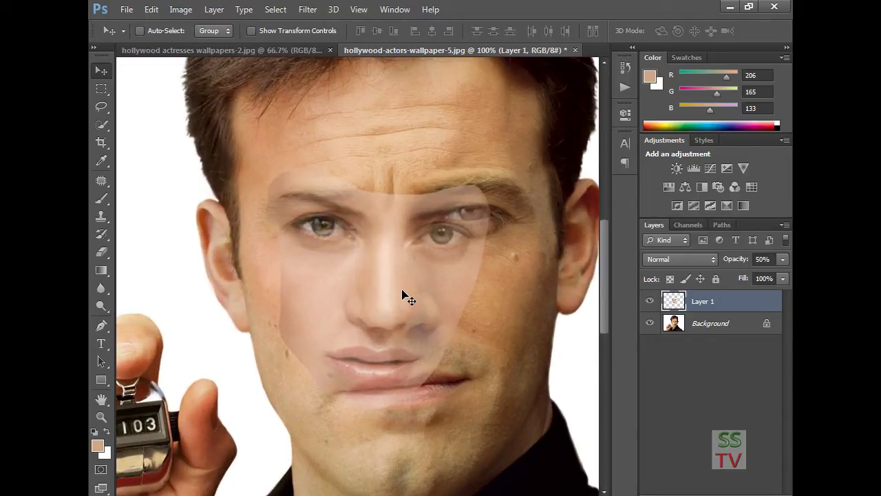
key(ctrl+t)
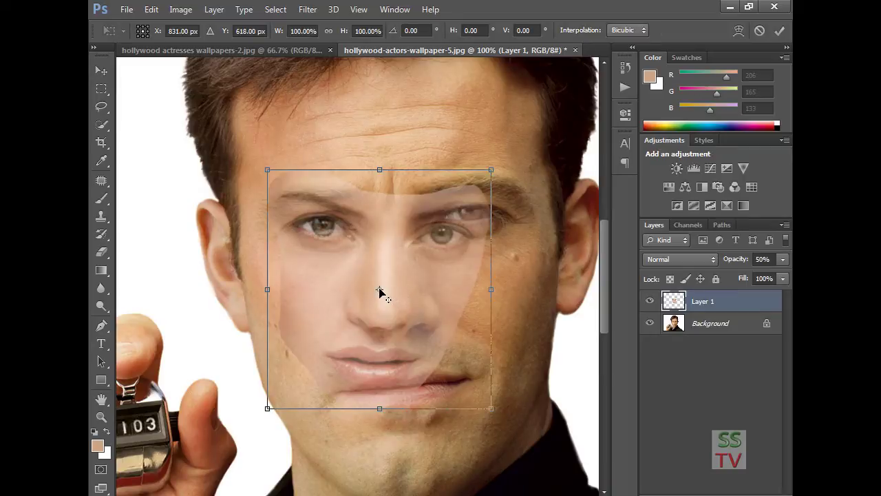
drag(380, 290, 321, 226)
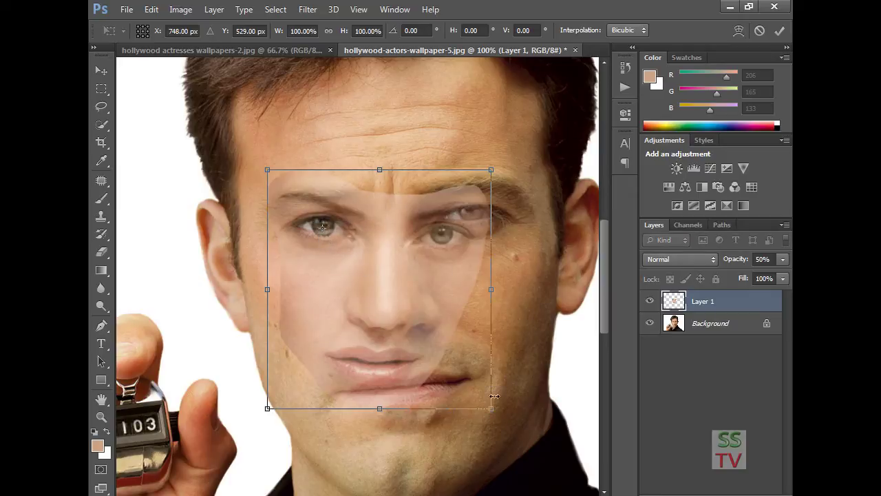
drag(491, 411, 544, 451)
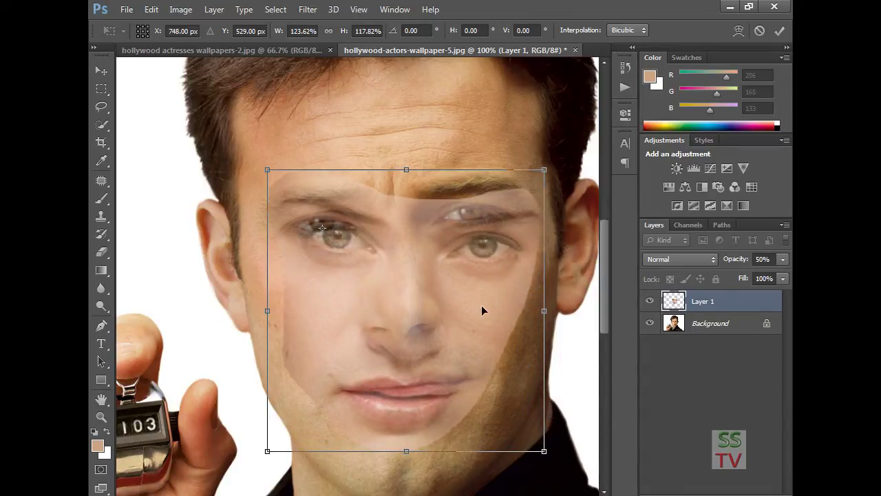
drag(479, 307, 470, 296)
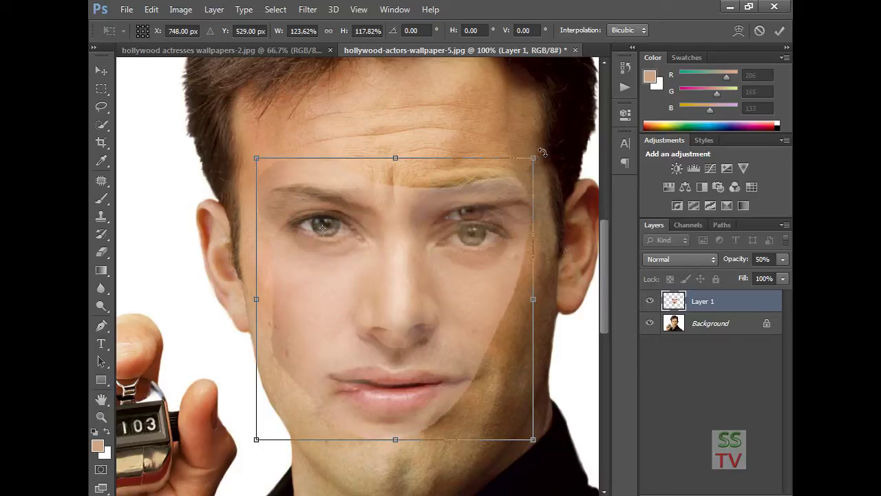
drag(543, 151, 519, 126)
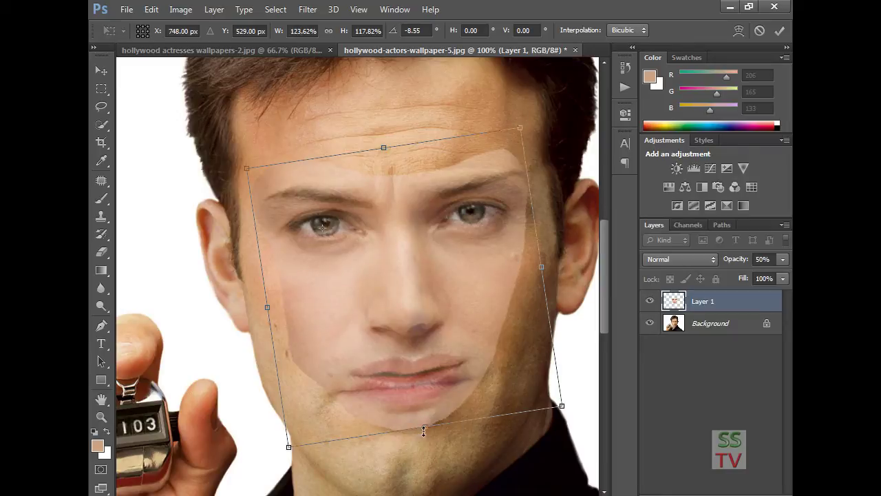
- Stretch the face patch to about 128% by 130%, ease its tilt to -6.5°, and apply
drag(426, 429, 424, 446)
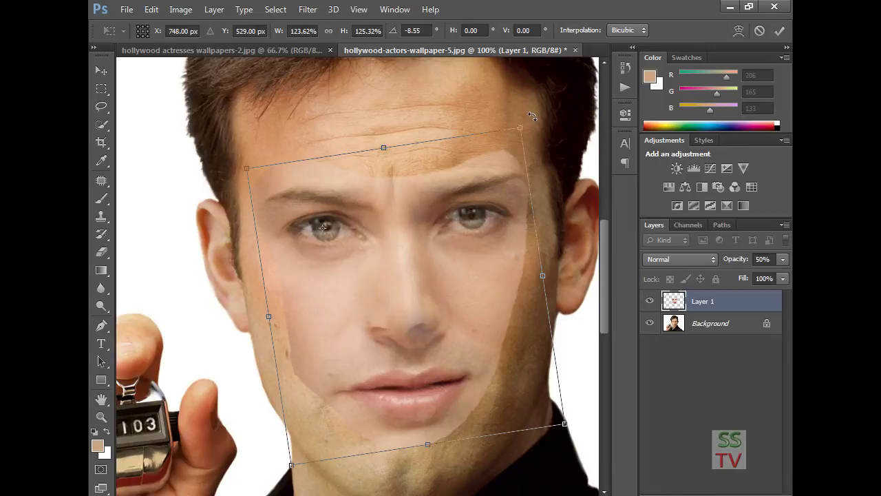
drag(531, 116, 527, 108)
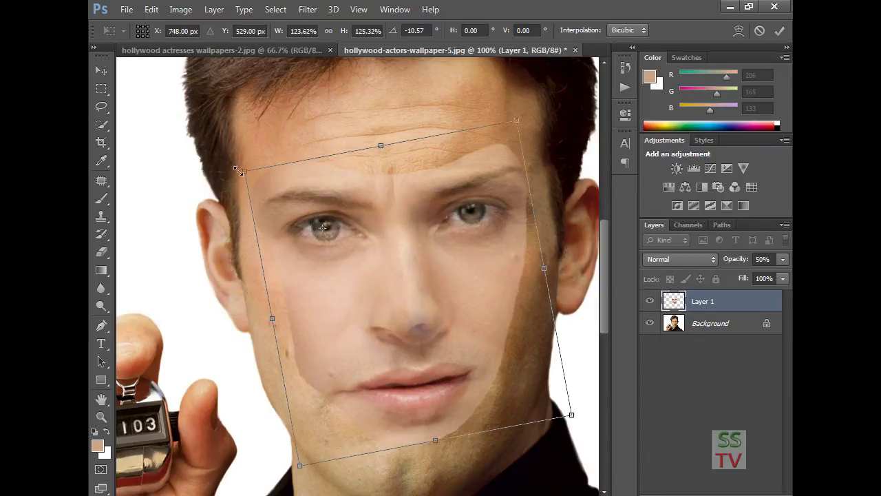
drag(239, 170, 234, 162)
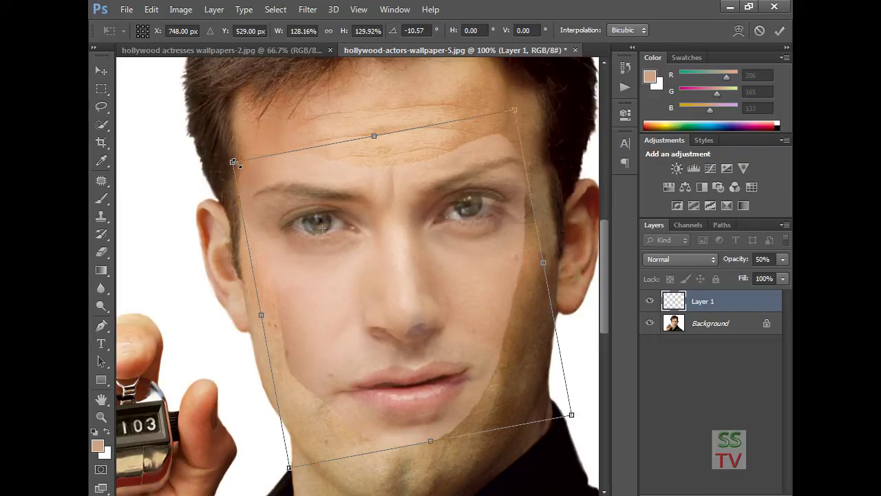
drag(521, 98, 508, 125)
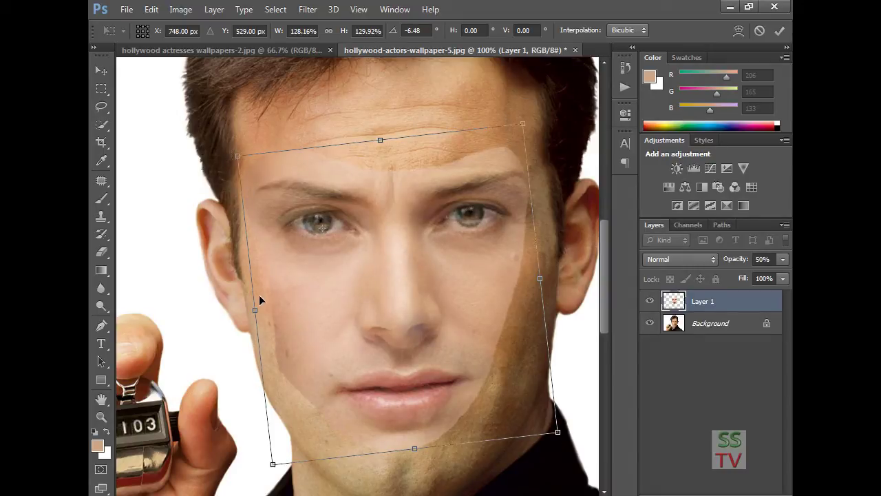
key(Return)
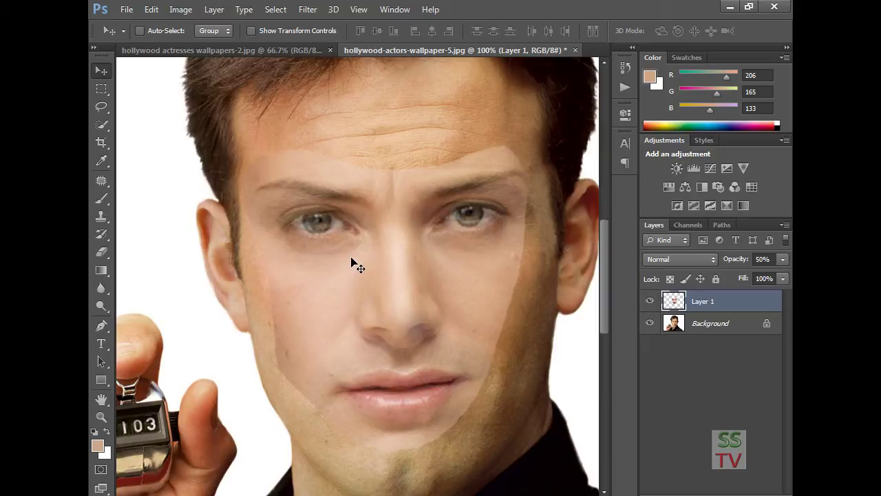
- Shrink the face patch to about 98% with a slight tilt, then duplicate the Background layer
key(ctrl+t)
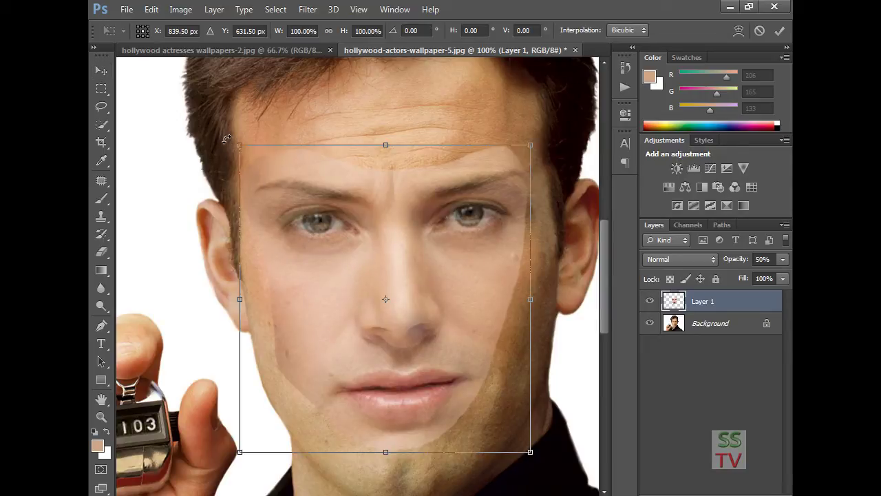
mouse_move(226, 137)
mouse_down()
mouse_move(230, 121)
mouse_move(227, 144)
mouse_up()
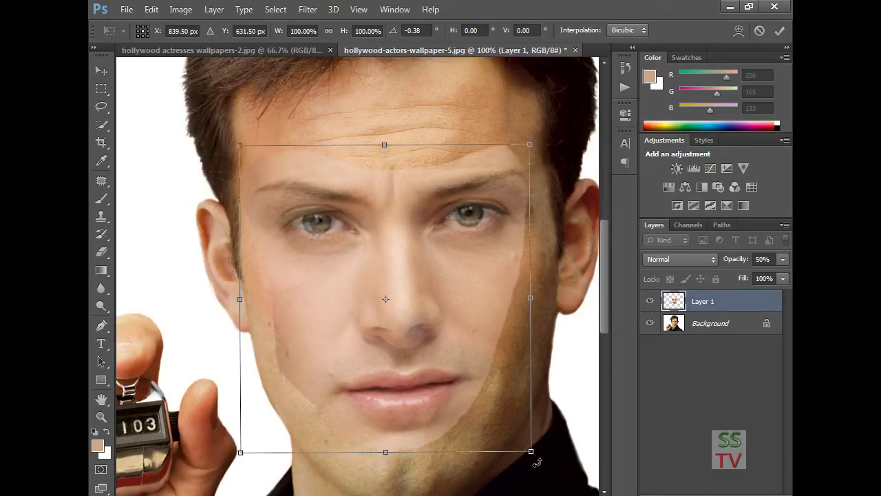
mouse_move(530, 451)
mouse_down()
mouse_move(537, 456)
mouse_move(528, 444)
mouse_up()
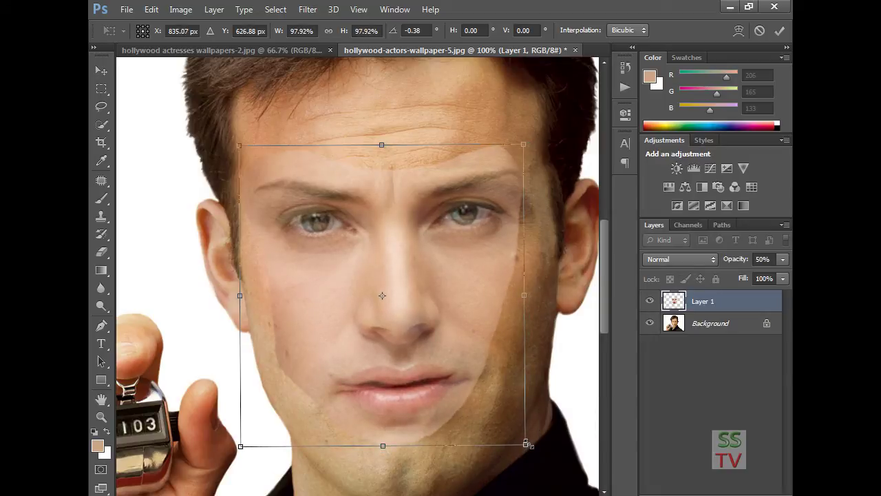
key(Return)
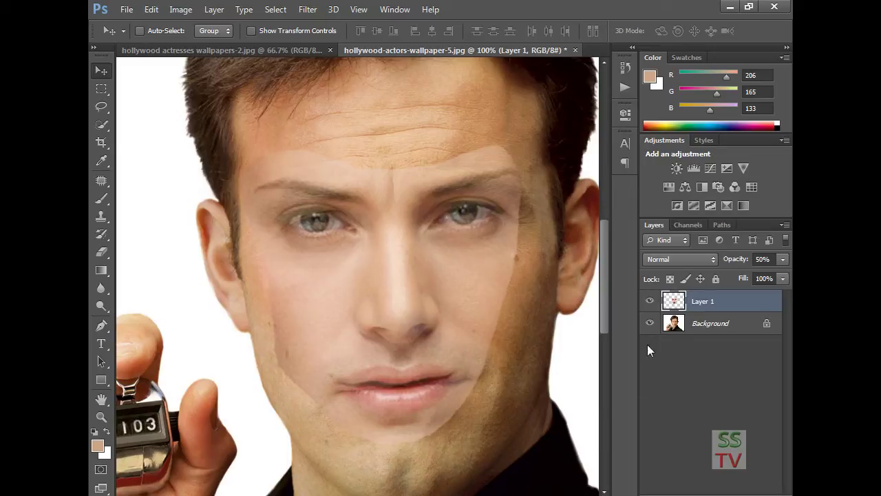
click(722, 328)
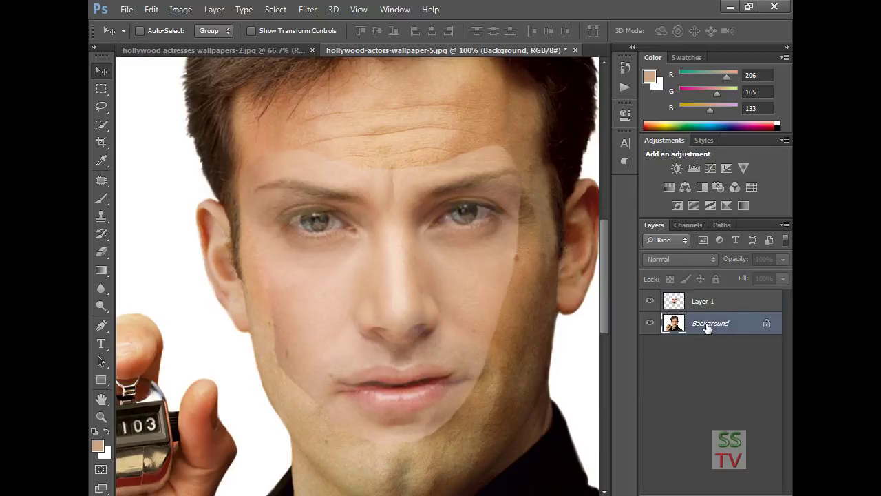
key(ctrl+j)
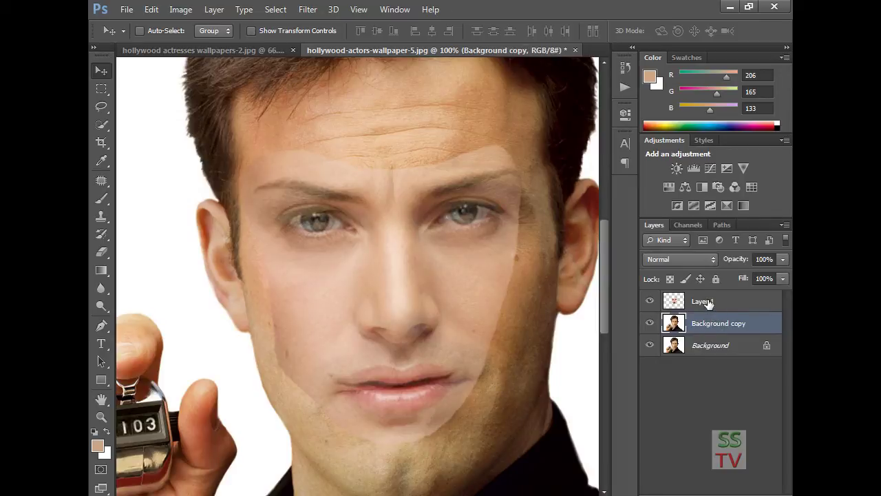
- Load Layer 1's outline as a selection, hide Layer 1, and select Background copy
click(708, 303)
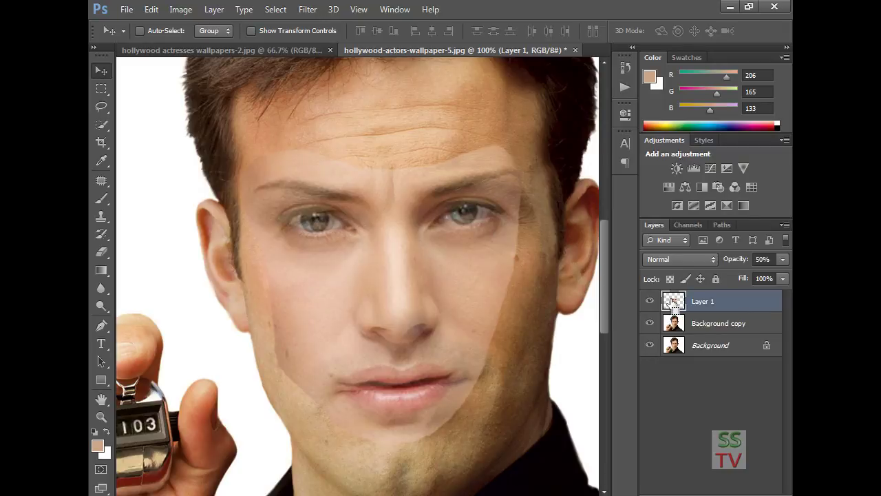
ctrl+click(673, 302)
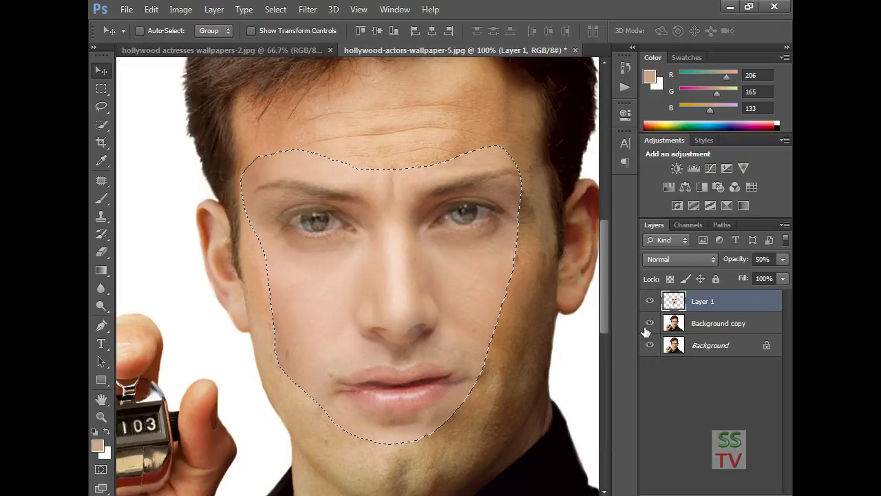
click(650, 301)
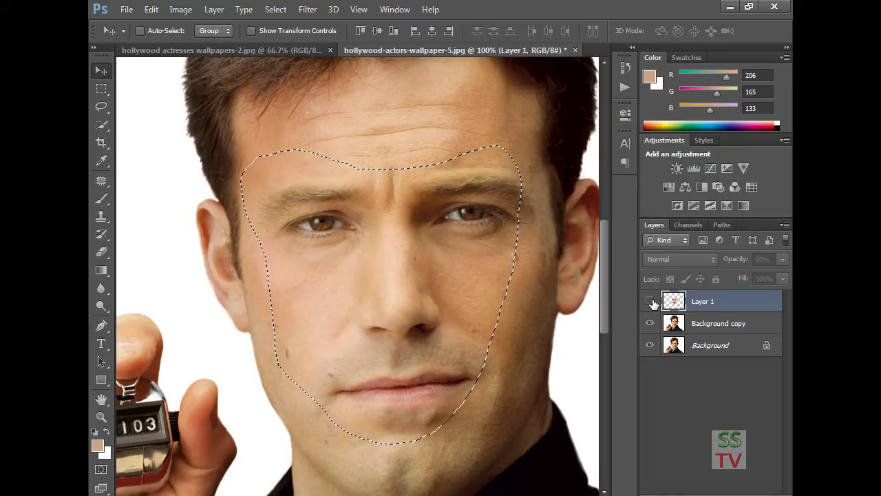
click(719, 329)
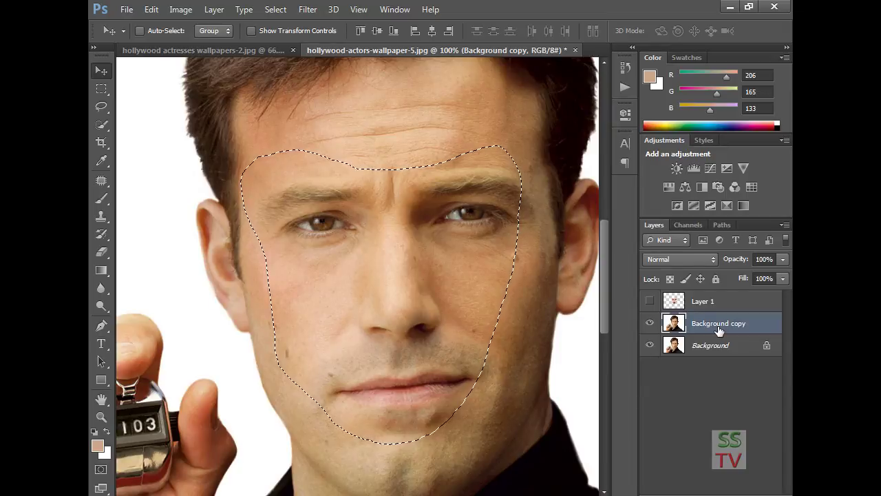
- Contract the face-shaped selection by 5 pixels with Select > Modify > Contract
click(288, 16)
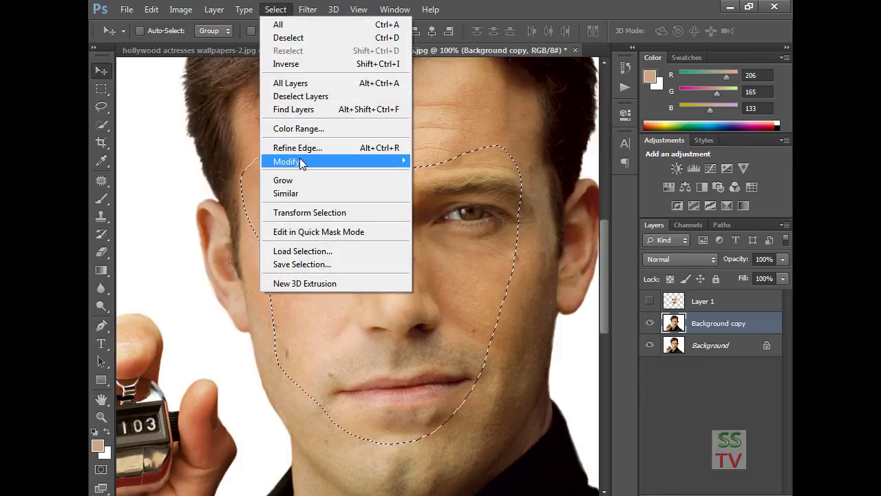
mouse_move(303, 162)
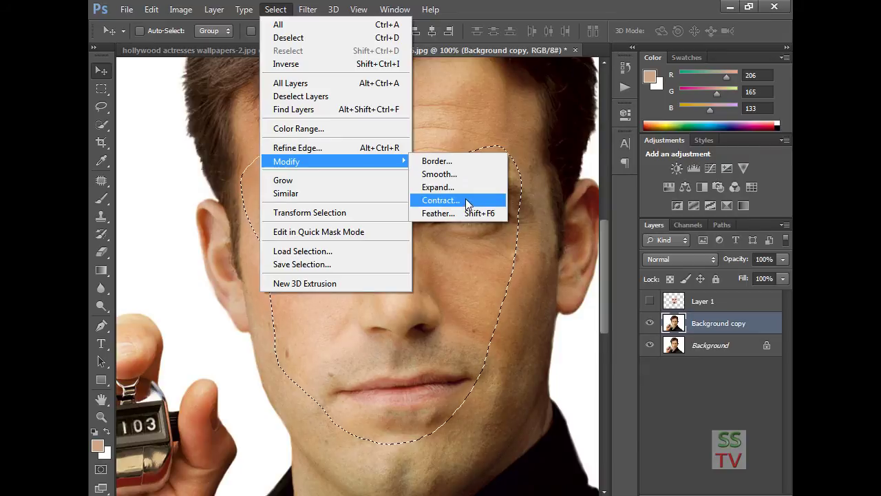
click(441, 200)
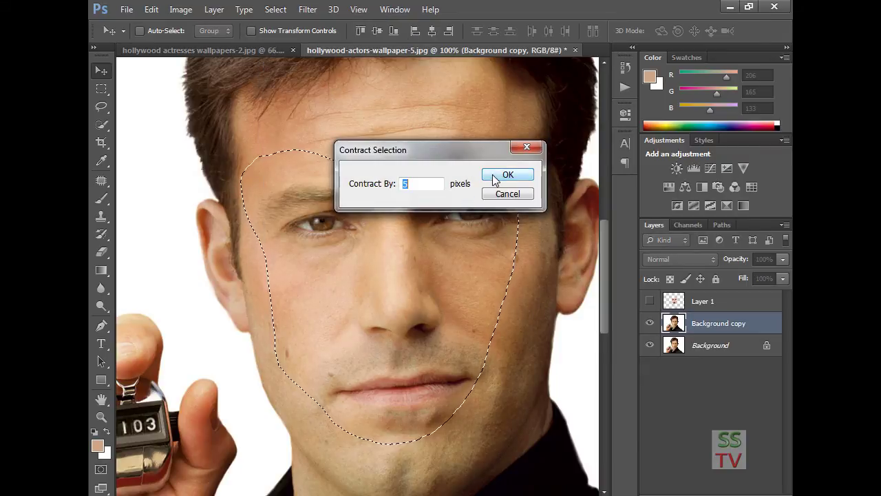
click(501, 177)
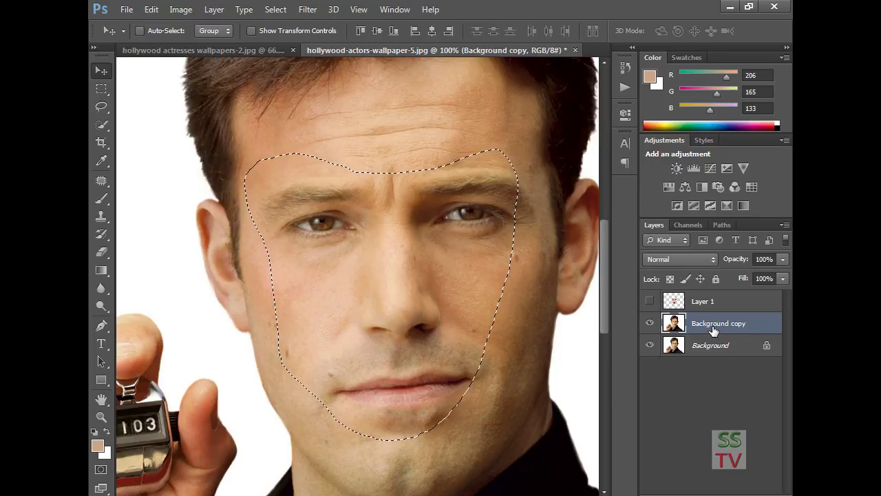
- Hide Background, show and select Layer 1, raise its opacity to 100%, and deselect
click(650, 349)
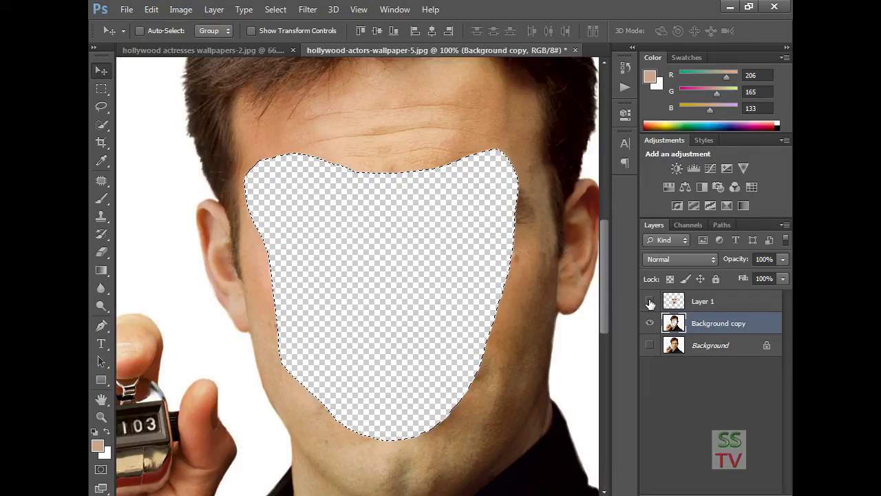
click(650, 301)
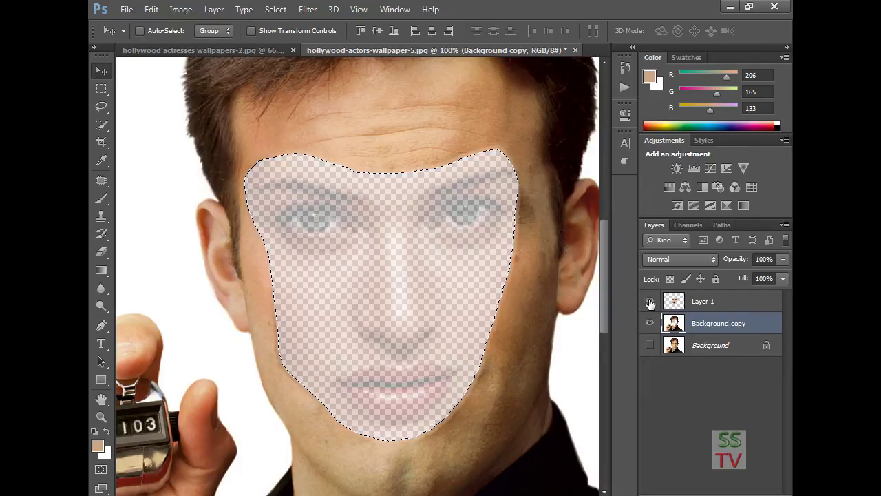
click(704, 303)
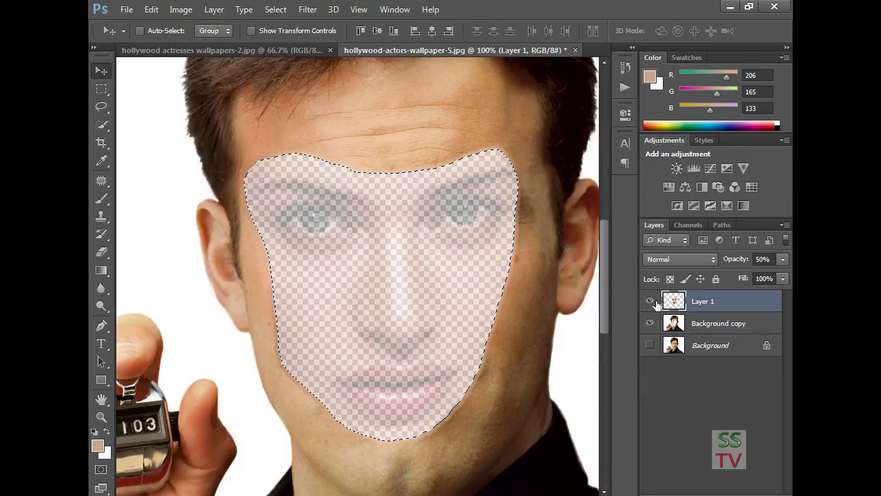
key(5)
click(782, 259)
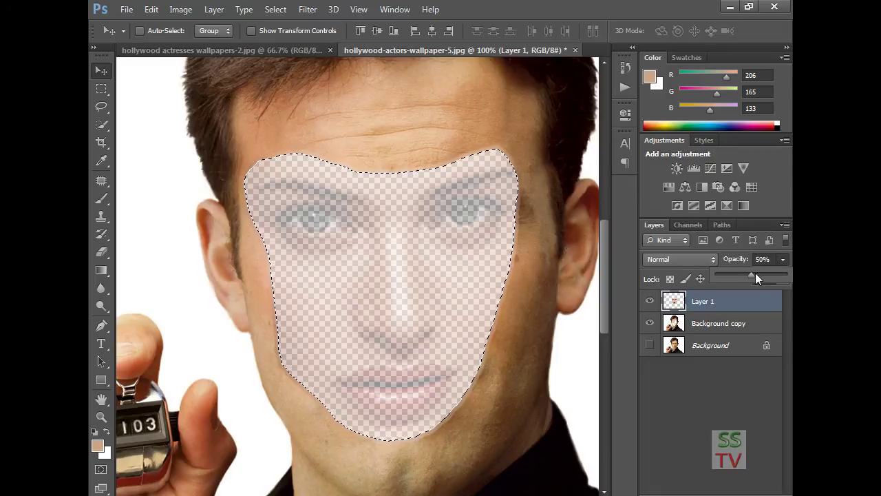
drag(783, 276, 788, 274)
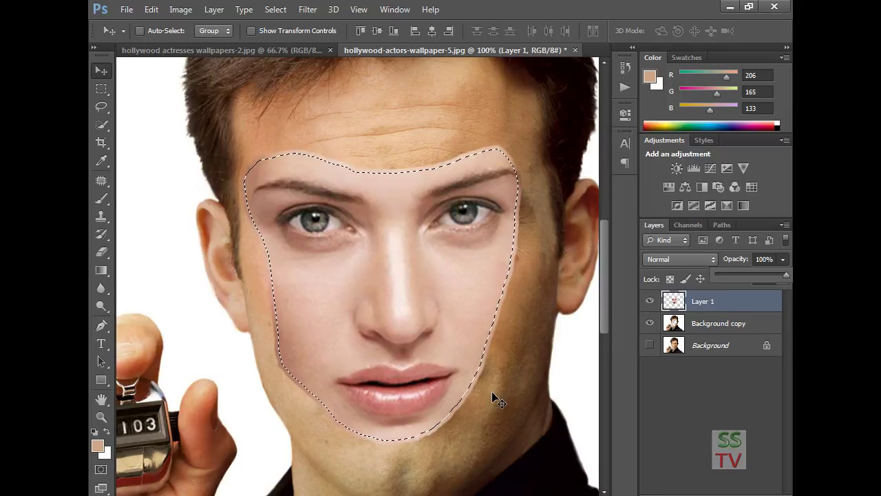
key(ctrl+d)
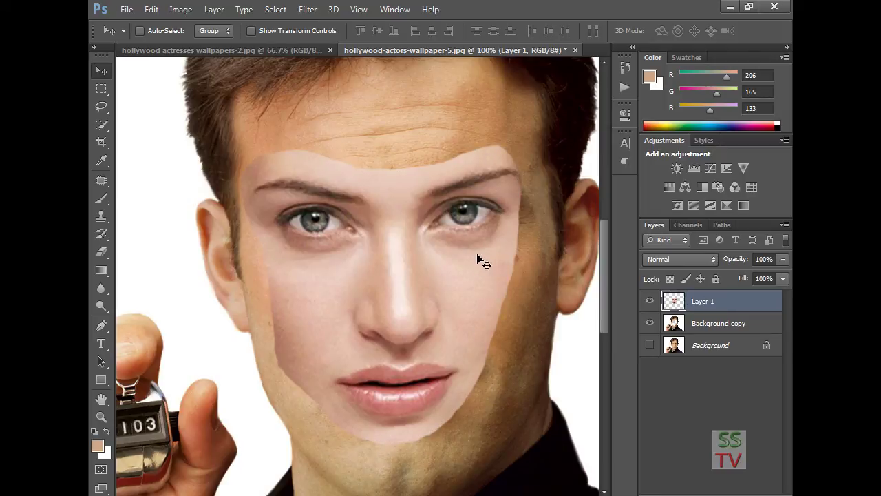
- Auto-Blend Layer 1 and Background copy using Panorama with Seamless Tones and Colors
ctrl+click(723, 324)
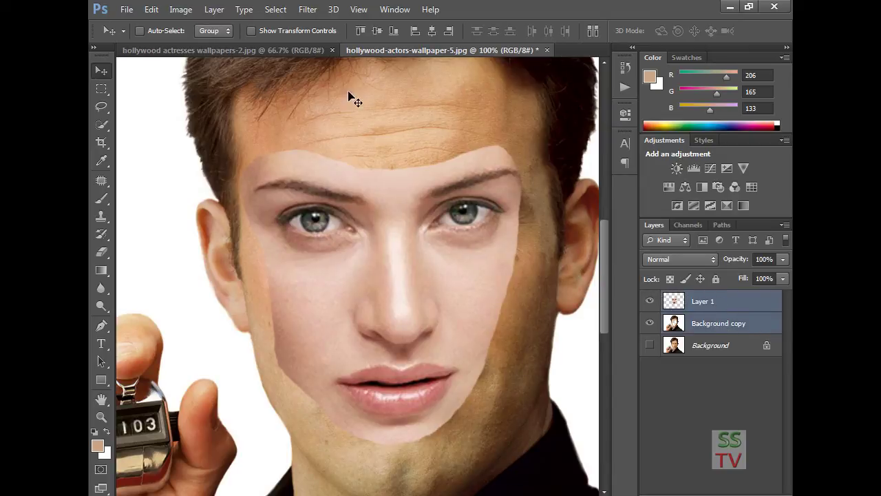
click(152, 9)
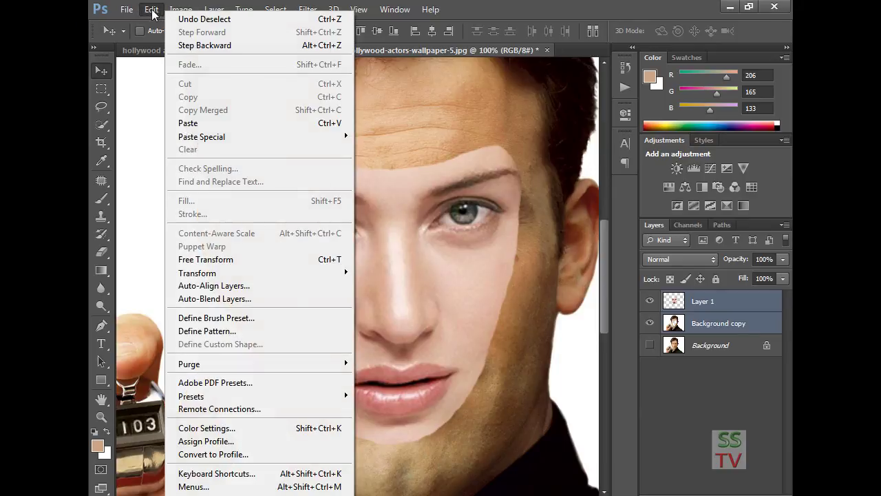
click(208, 300)
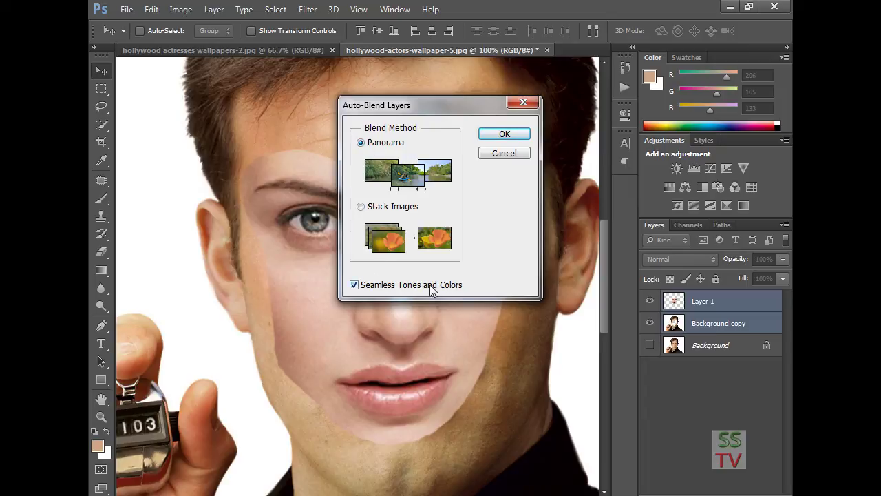
click(505, 135)
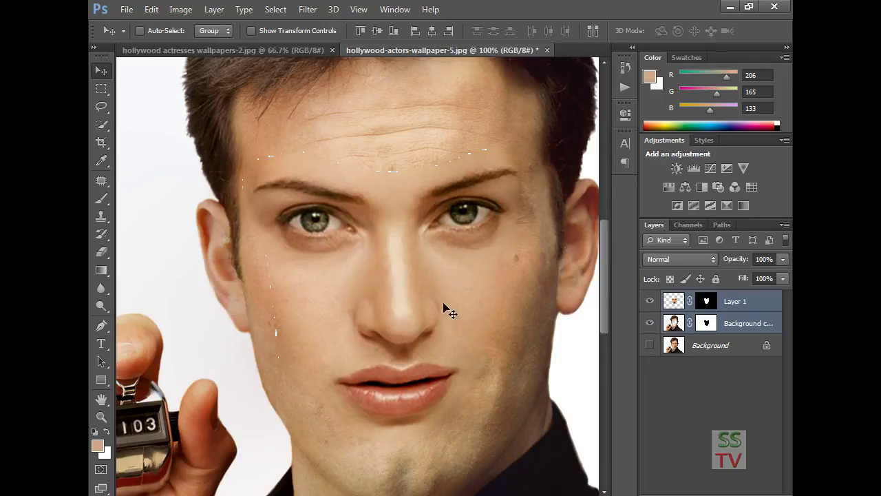
click(650, 323)
click(650, 324)
click(650, 324)
click(650, 324)
click(650, 324)
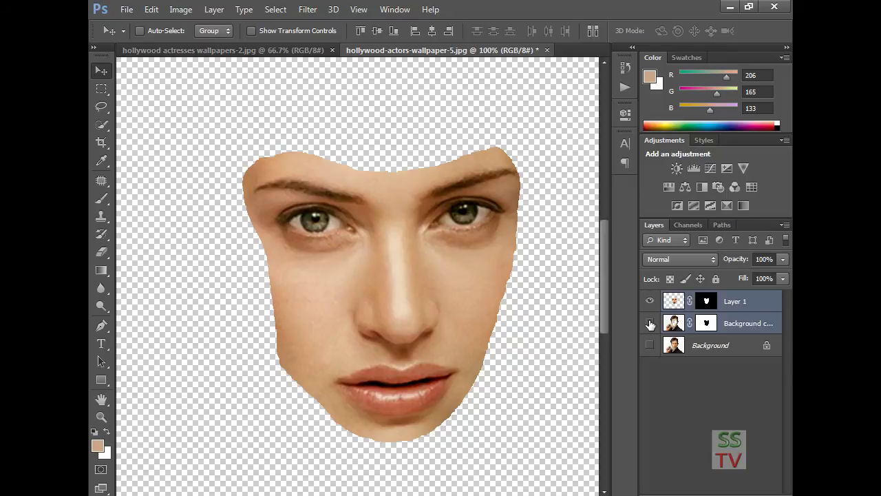
click(650, 324)
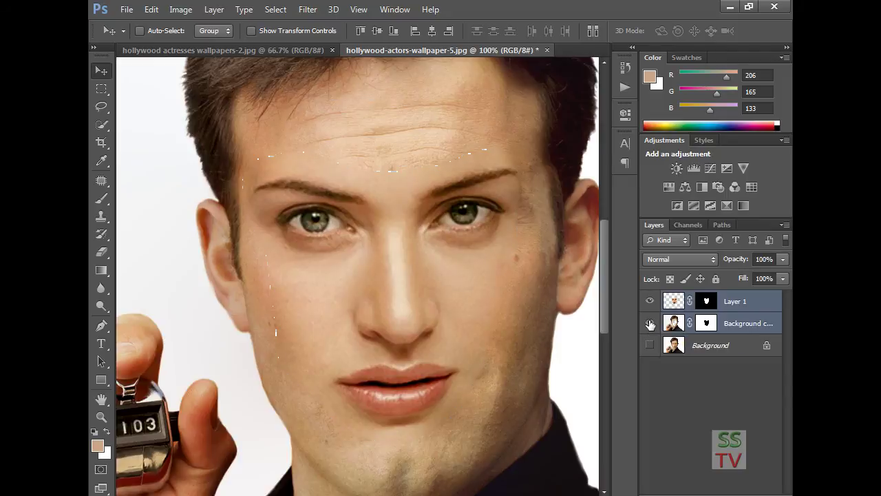
click(650, 324)
click(650, 324)
click(675, 307)
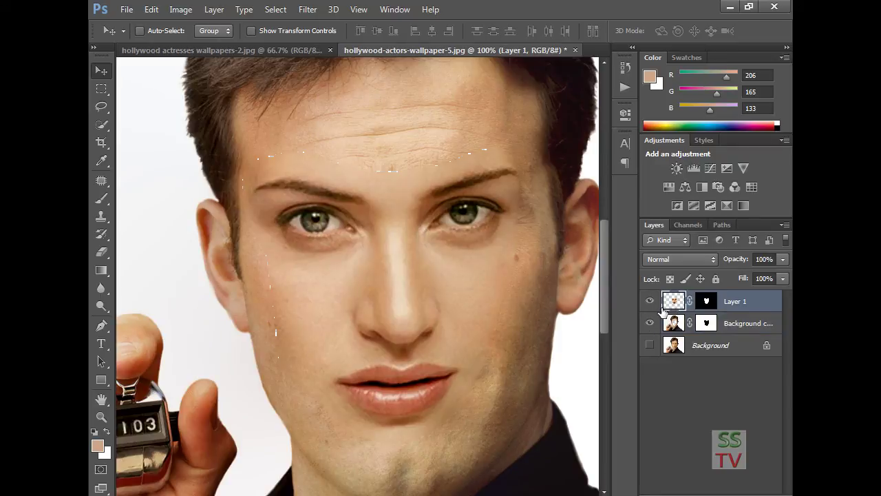
- Free-transform the blended face layer, scaling it up to about 102% over the actor's head
key(ctrl+t)
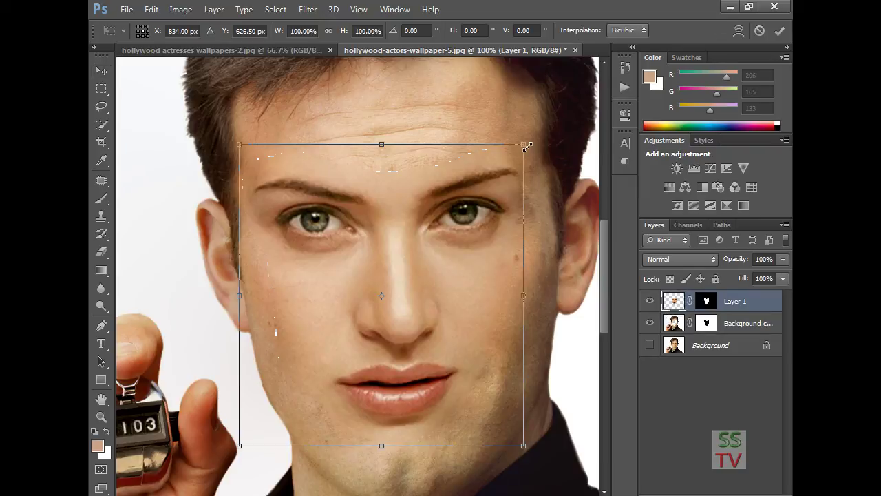
drag(527, 144, 529, 140)
key(Return)
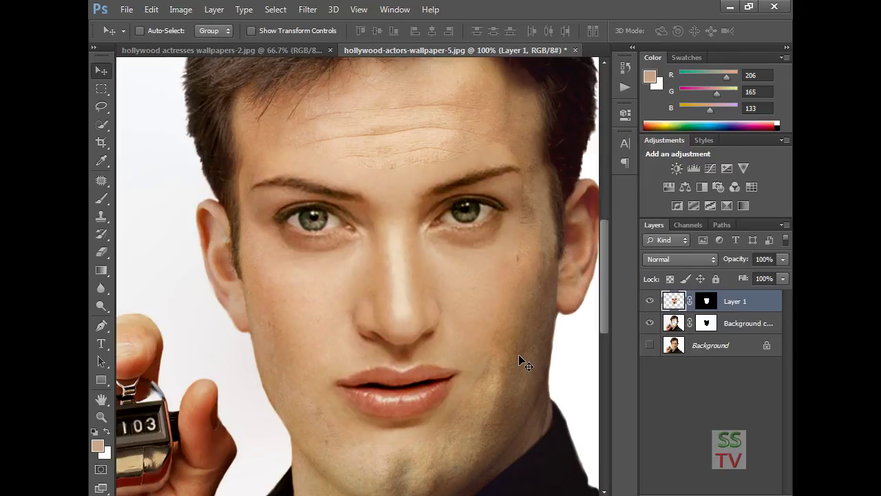
- Zoom out to view the complete face-swapped portrait, settling at 50%
key(ctrl+minus)
key(ctrl+minus)
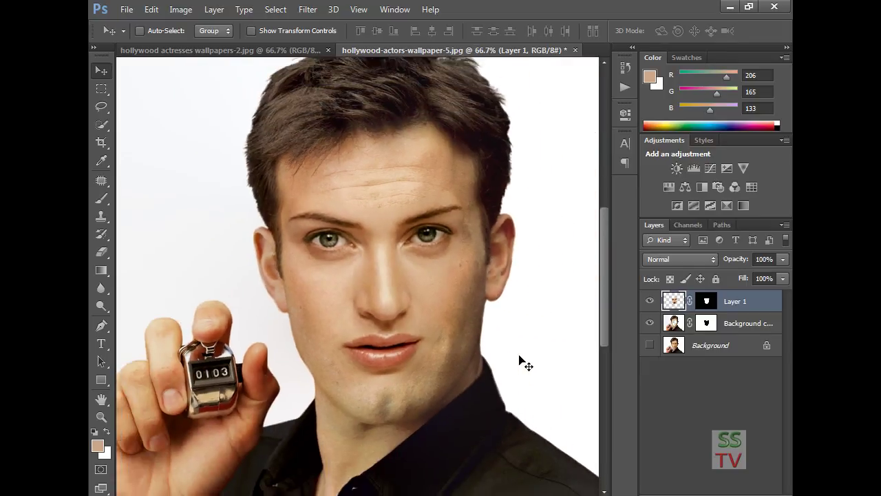
key(ctrl+minus)
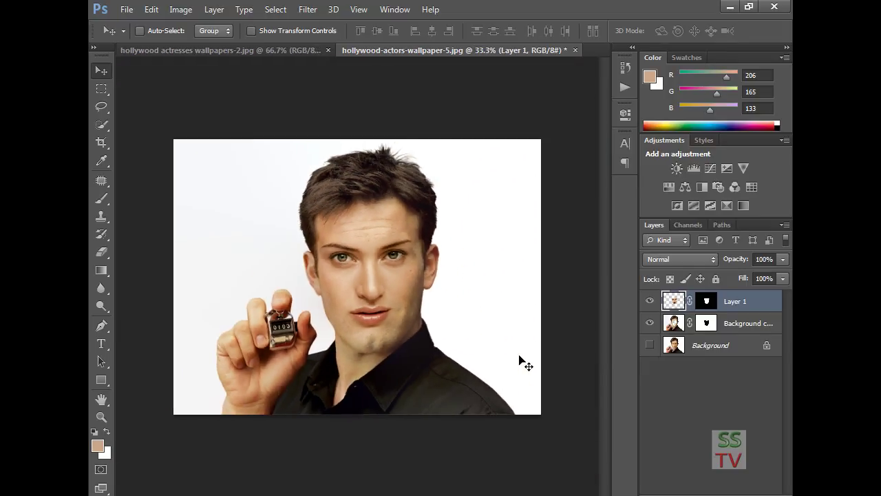
key(ctrl+minus)
key(ctrl+plus)
key(ctrl+plus)
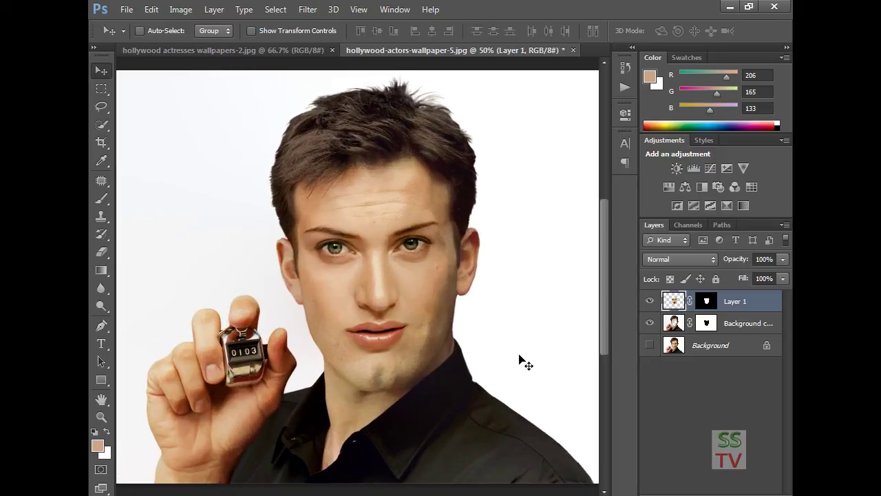